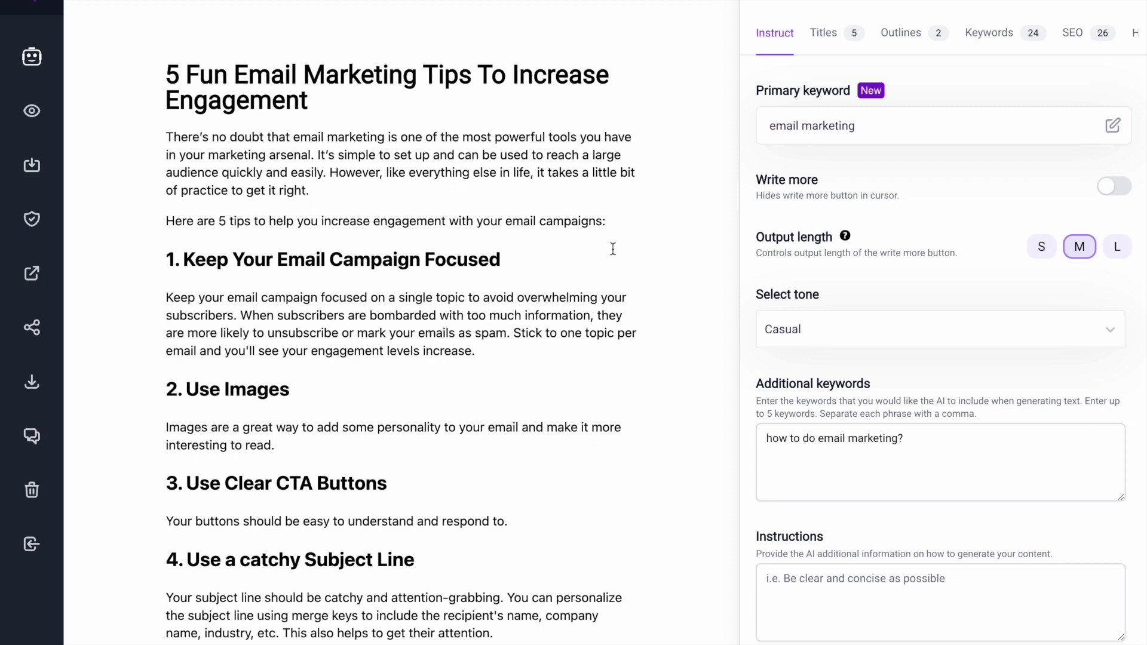
Below the intro, add an AI command asking to rewrite it with an email-marketing benefits stat
key(Return)
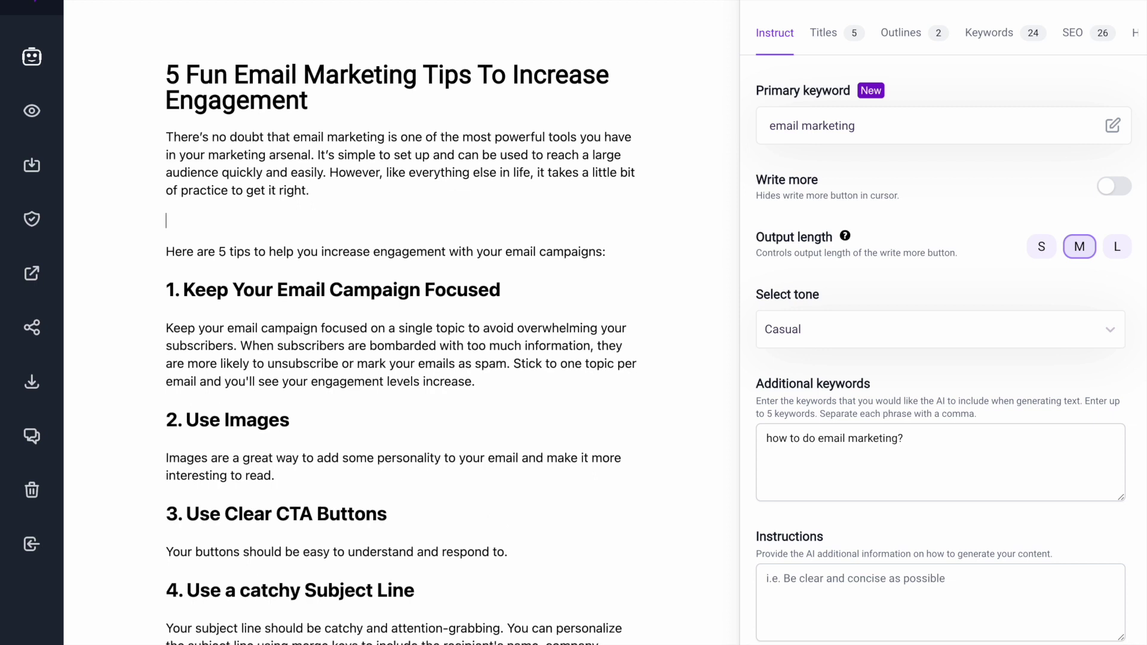
text(Rewrite the into paragraph )
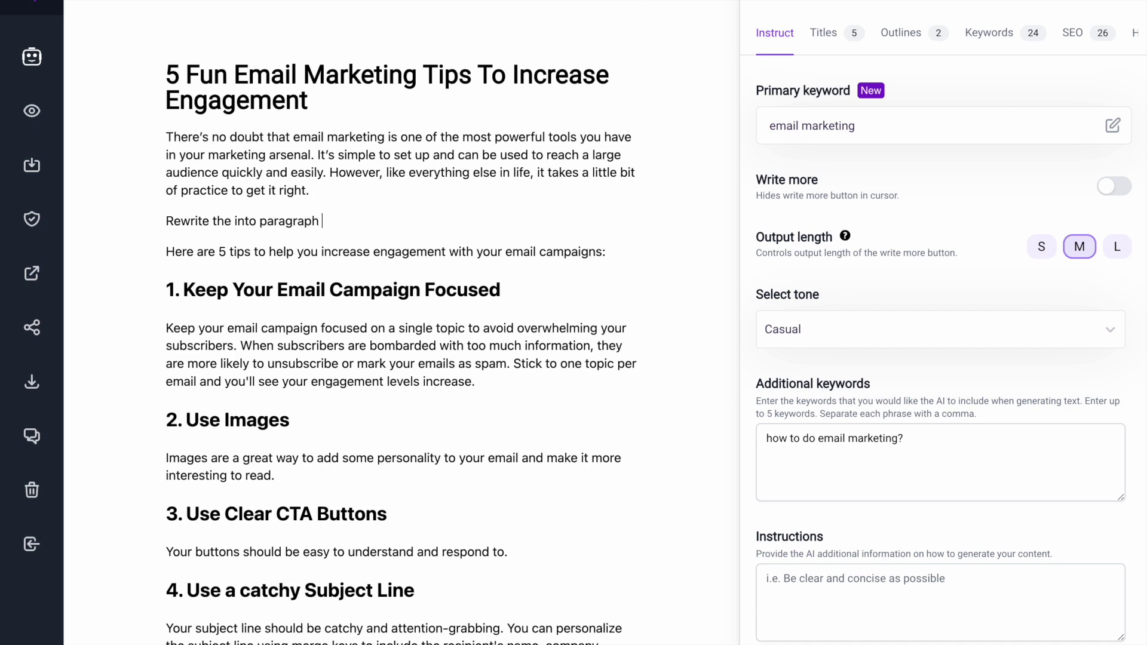
text(and include a stat about ema)
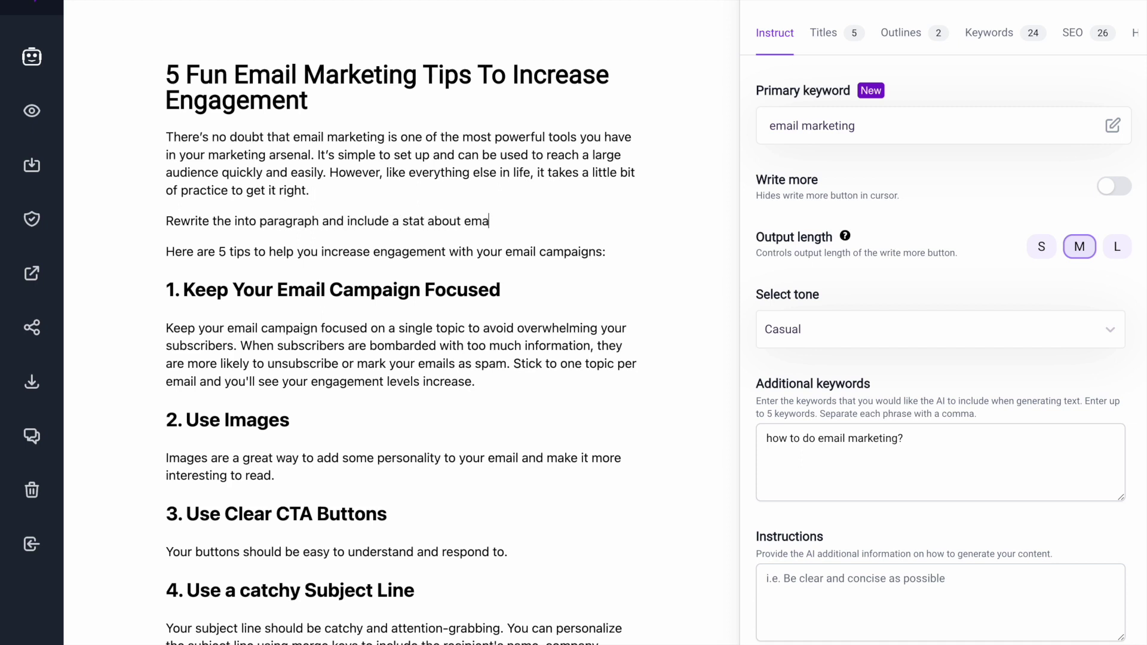
text(il marketing benefits)
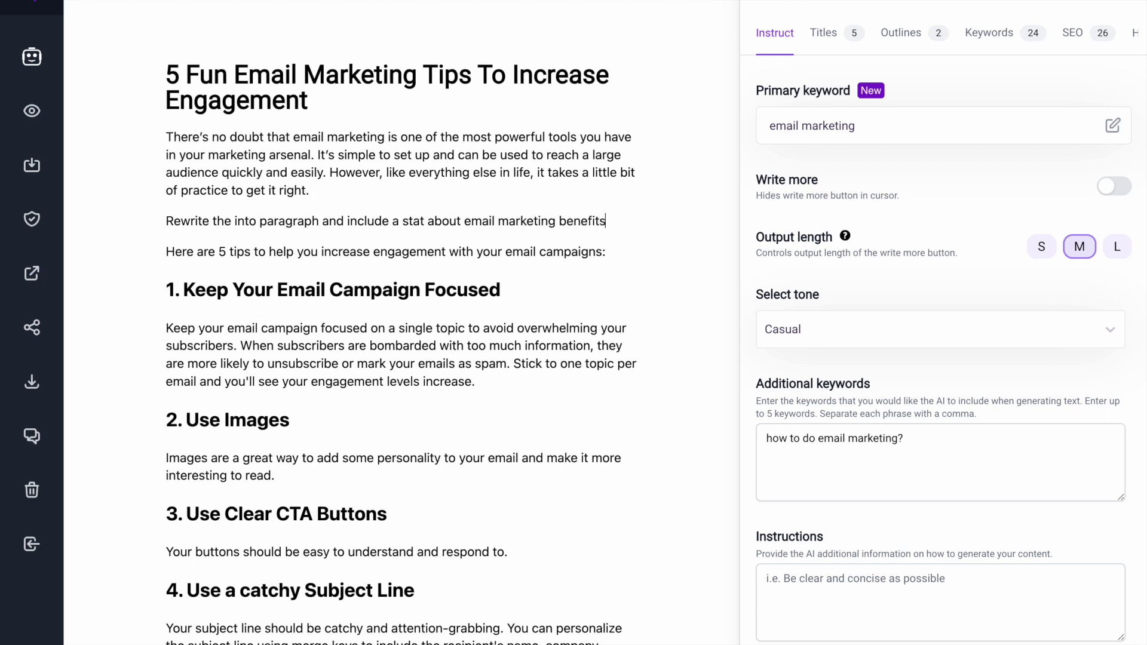
drag(606, 221, 167, 221)
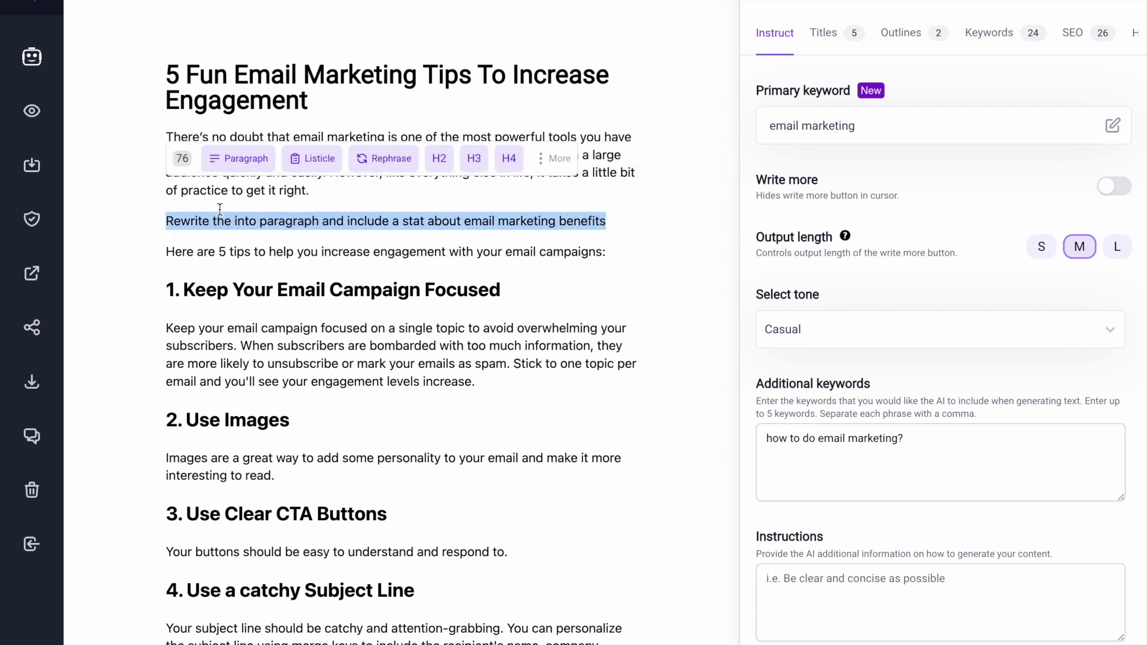
click(562, 158)
click(546, 25)
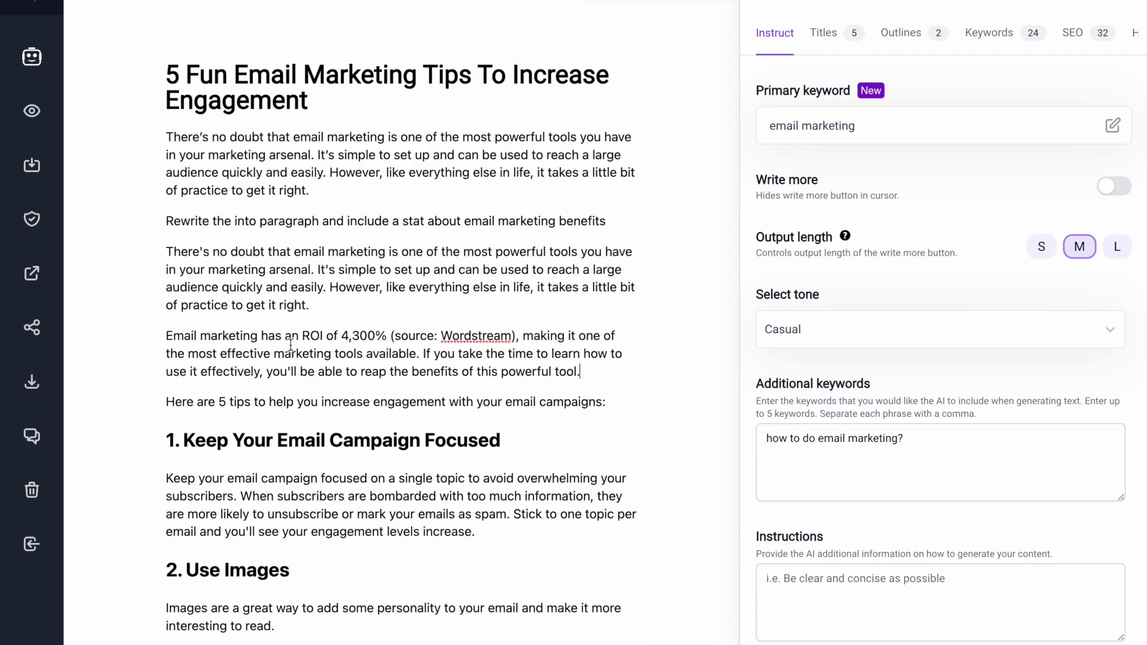
Delete the instruction line and the original intro paragraph
triple_click(256, 222)
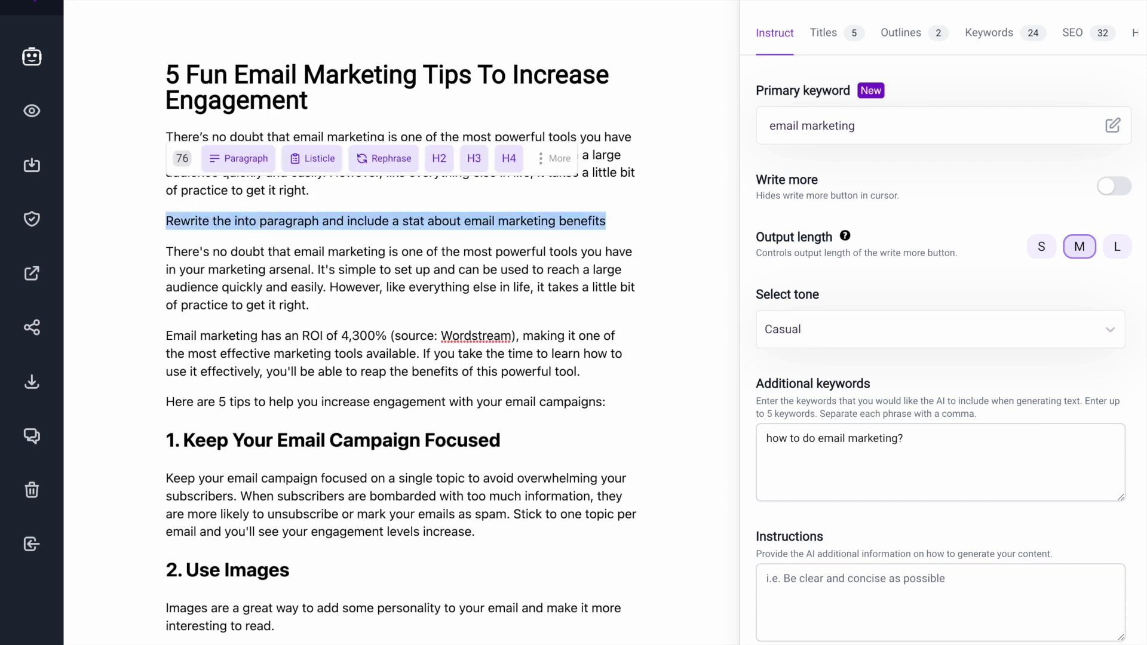
key(BackSpace)
click(166, 213)
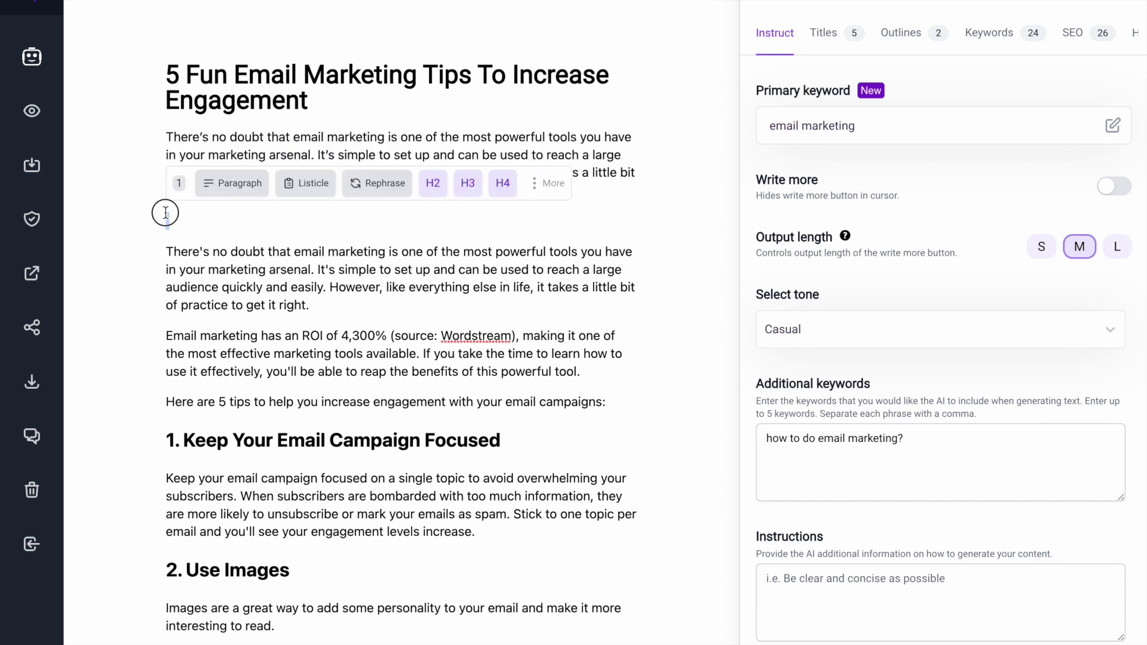
drag(165, 213, 163, 139)
key(BackSpace)
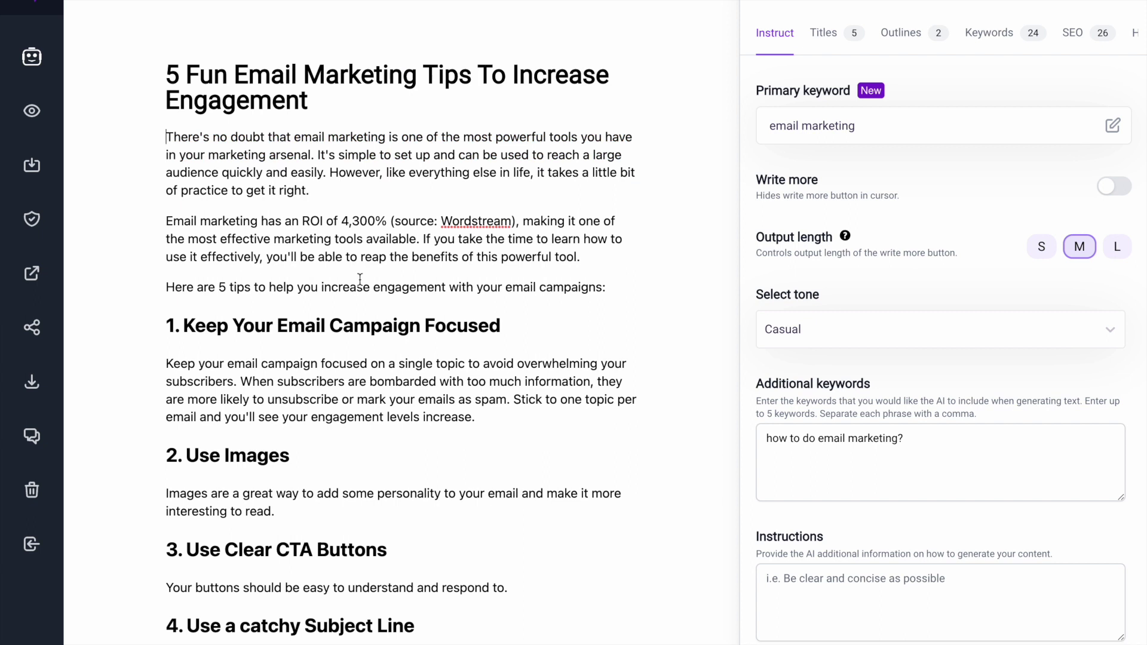
scroll(569, 356, down, 1)
scroll(569, 357, down, 4)
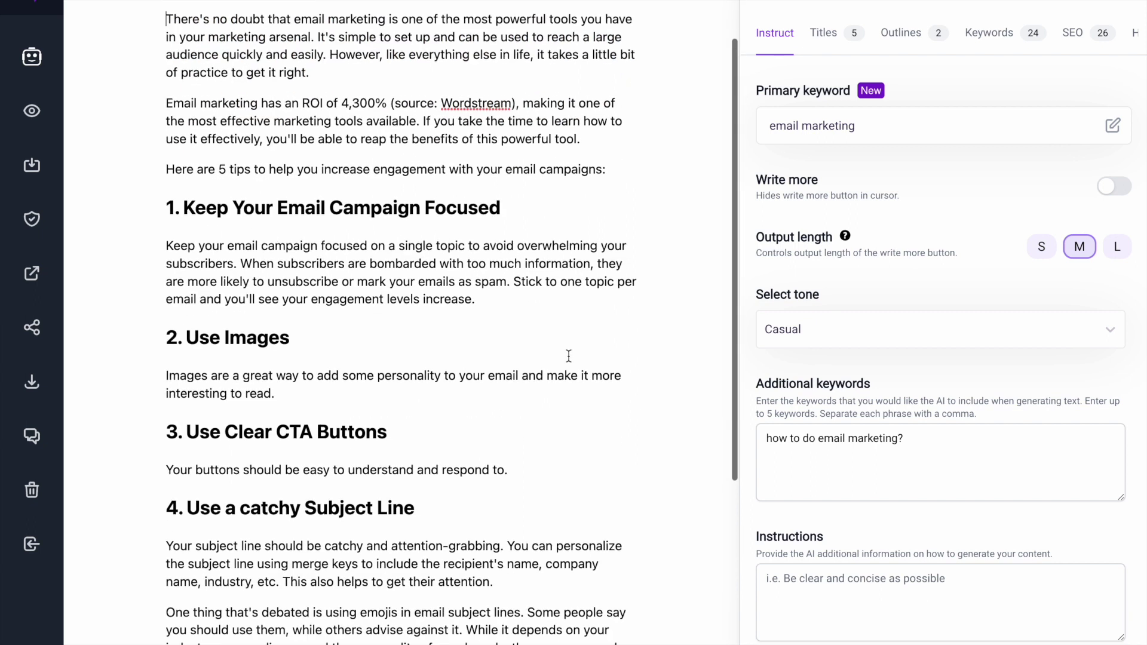
Below the emoji paragraph, write 'Write out a list of pros and cons of emojis in email subject lines as bullet points'
scroll(569, 357, down, 3)
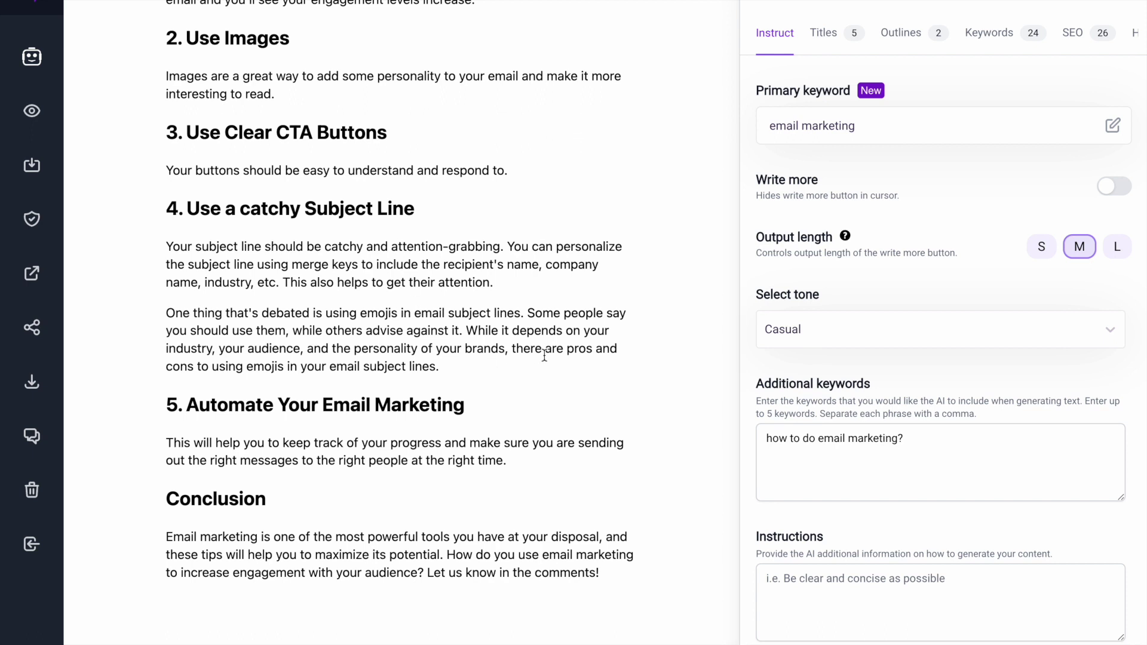
click(440, 366)
key(Return)
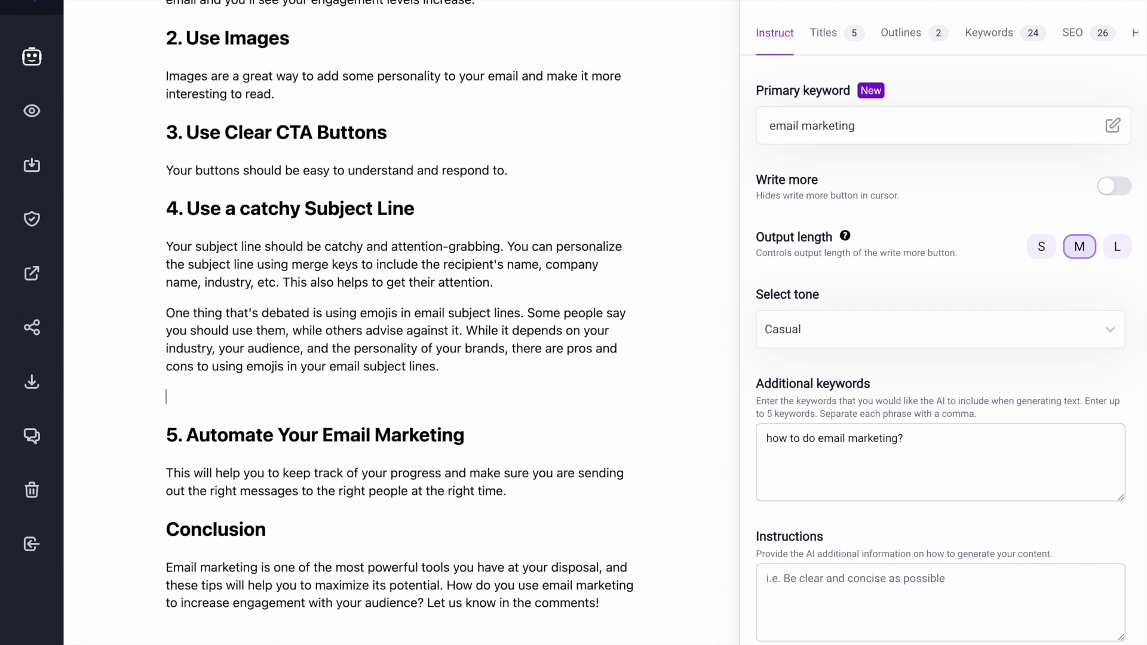
text(Write out a list of pros and co)
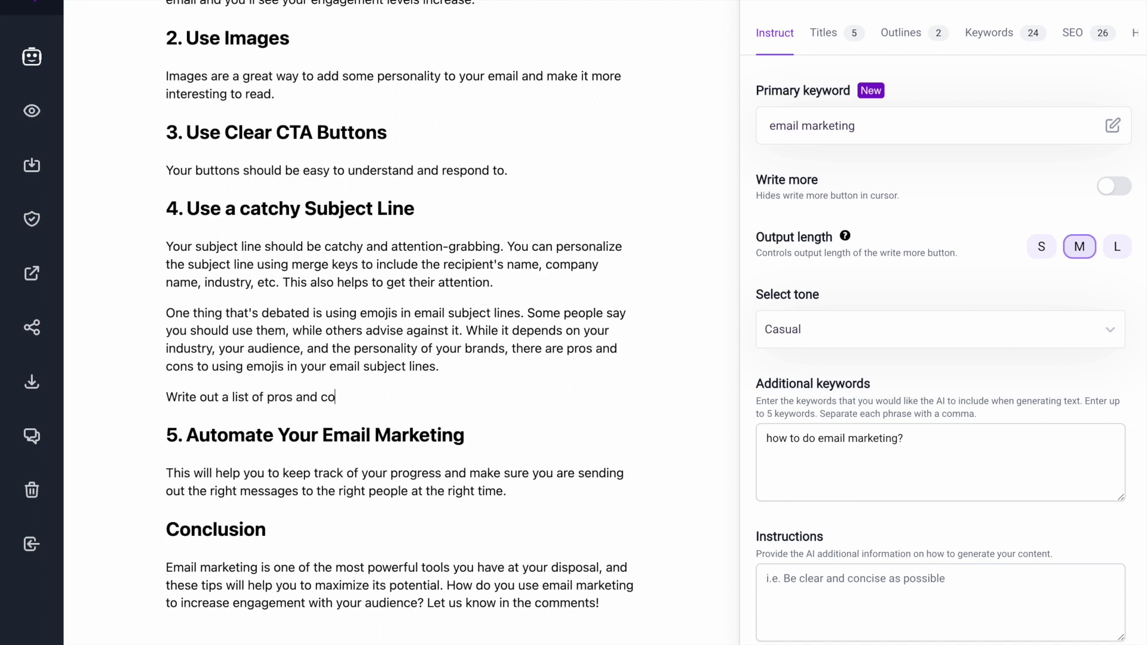
text(ns of emojis in email subject lines a)
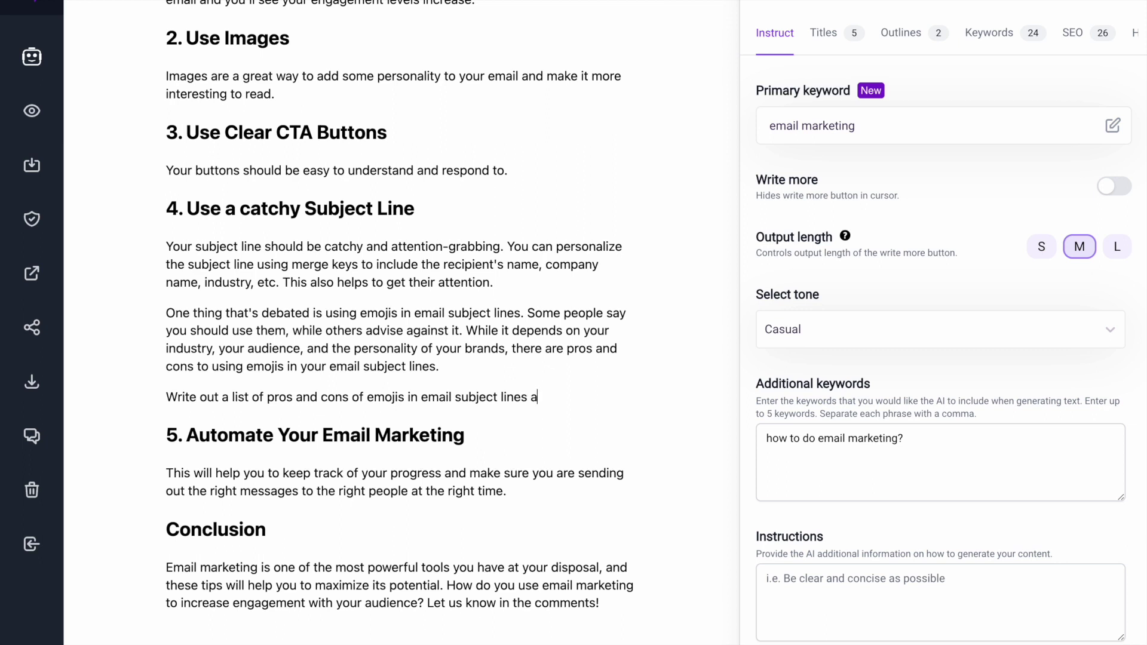
text(s bullet points)
Run the pros and cons line as an AI command to generate the bulleted list
triple_click(509, 394)
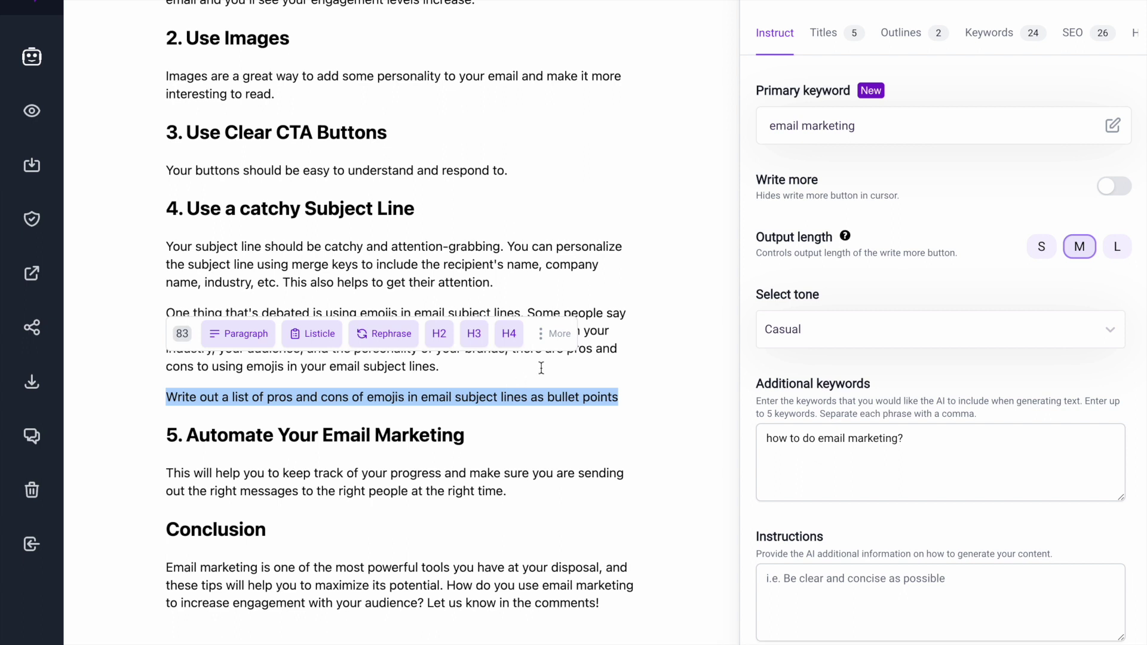
click(568, 337)
click(554, 193)
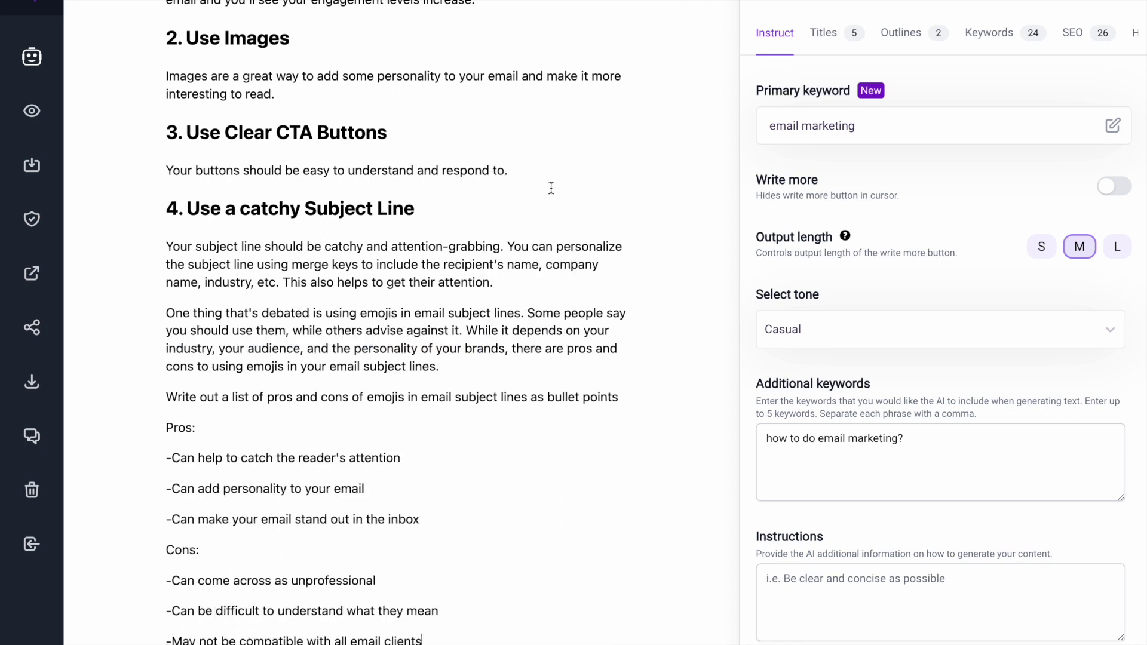
scroll(482, 396, down, 3)
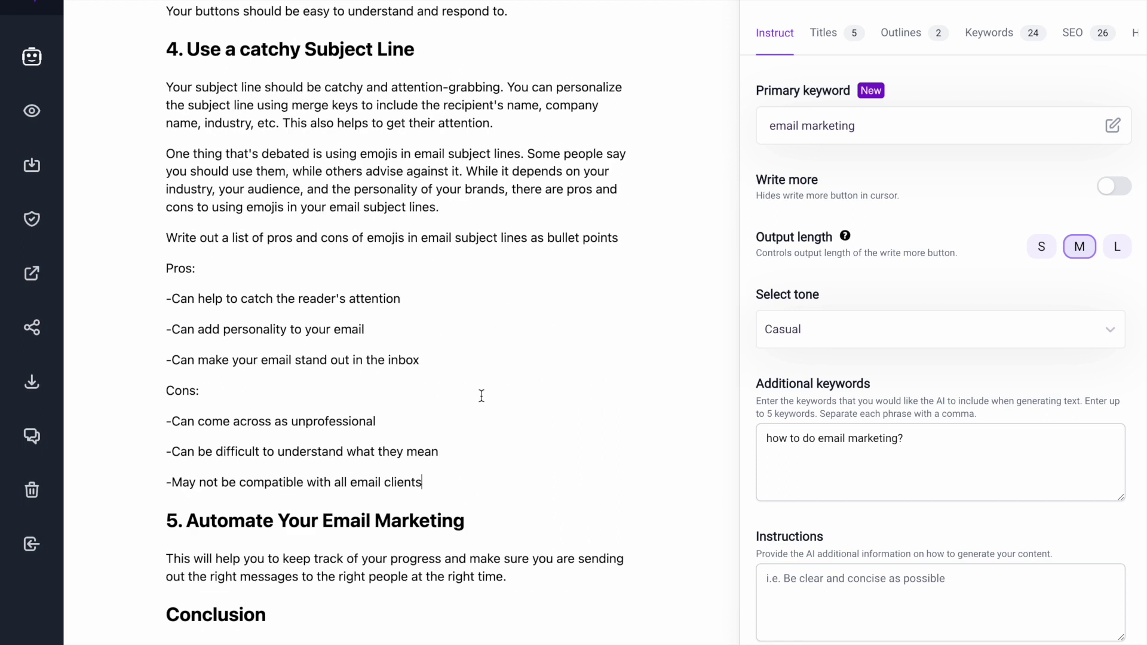
scroll(482, 395, down, 3)
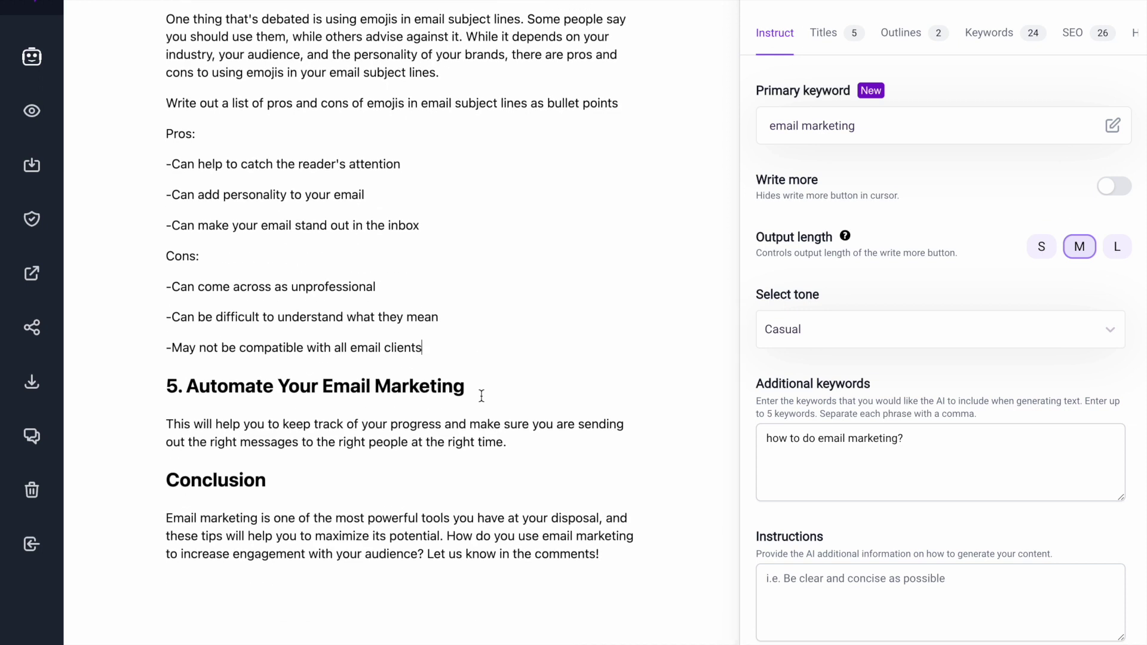
click(512, 445)
Below section 5, type a prompt for a cold sales email to the named marketing manager about Mailchimp
scroll(546, 458, down, 1)
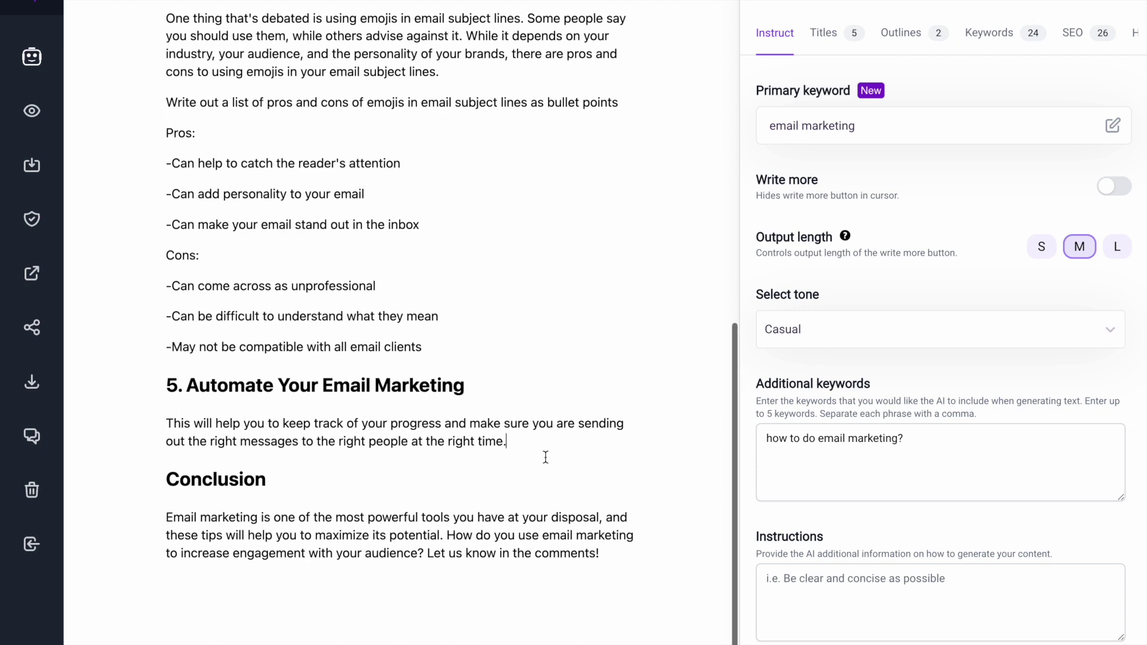
key(Return)
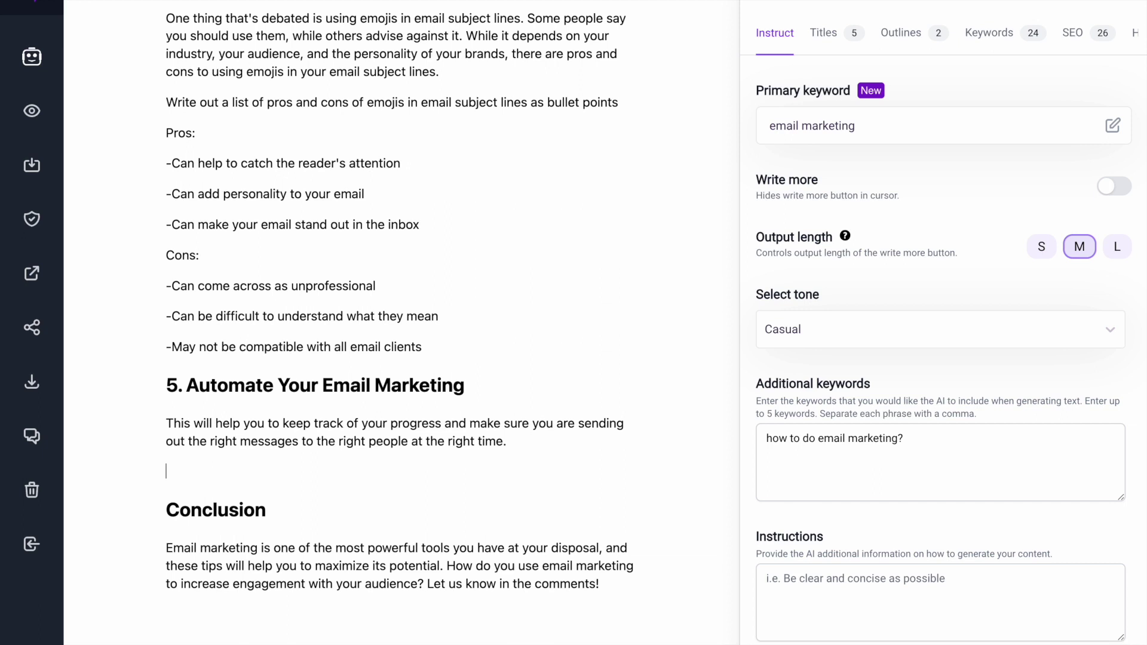
text(Write an email)
key(BackSpace)
key(BackSpace)
key(BackSpace)
key(BackSpace)
key(BackSpace)
text(cold sales email to)
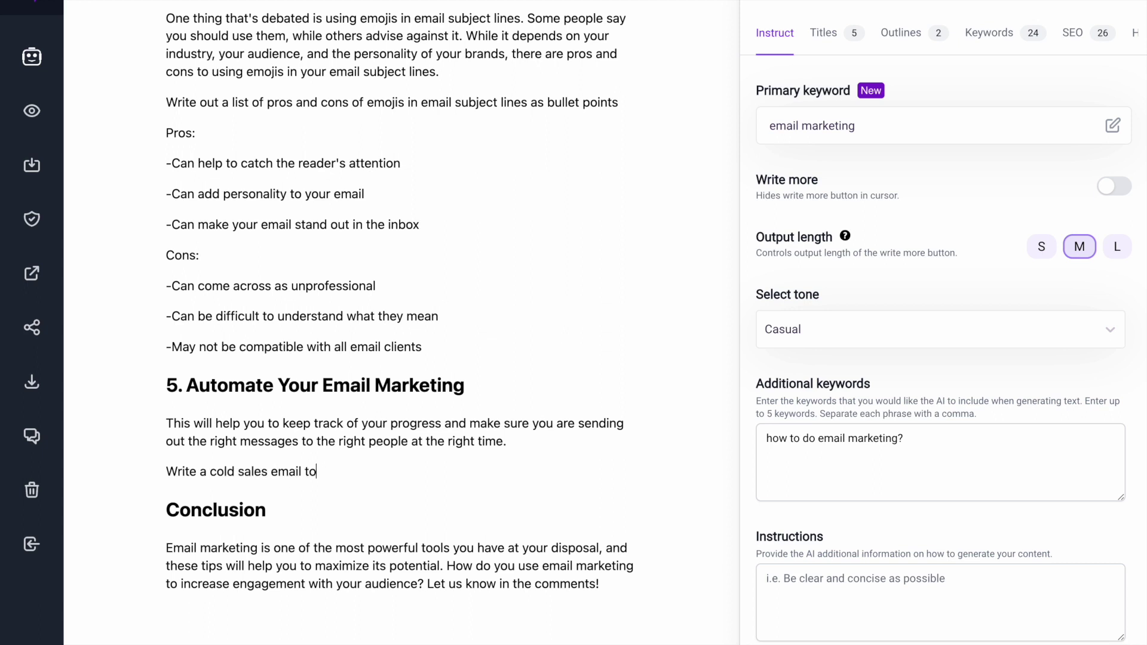
text( the marketing manager n)
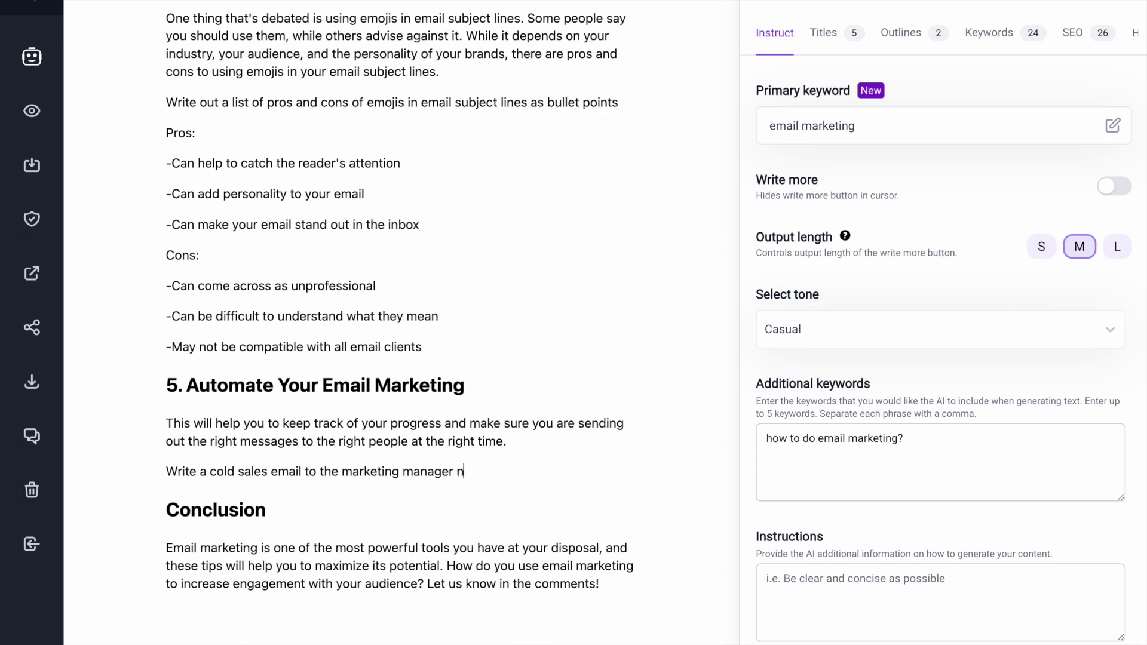
text(amed Sally about e)
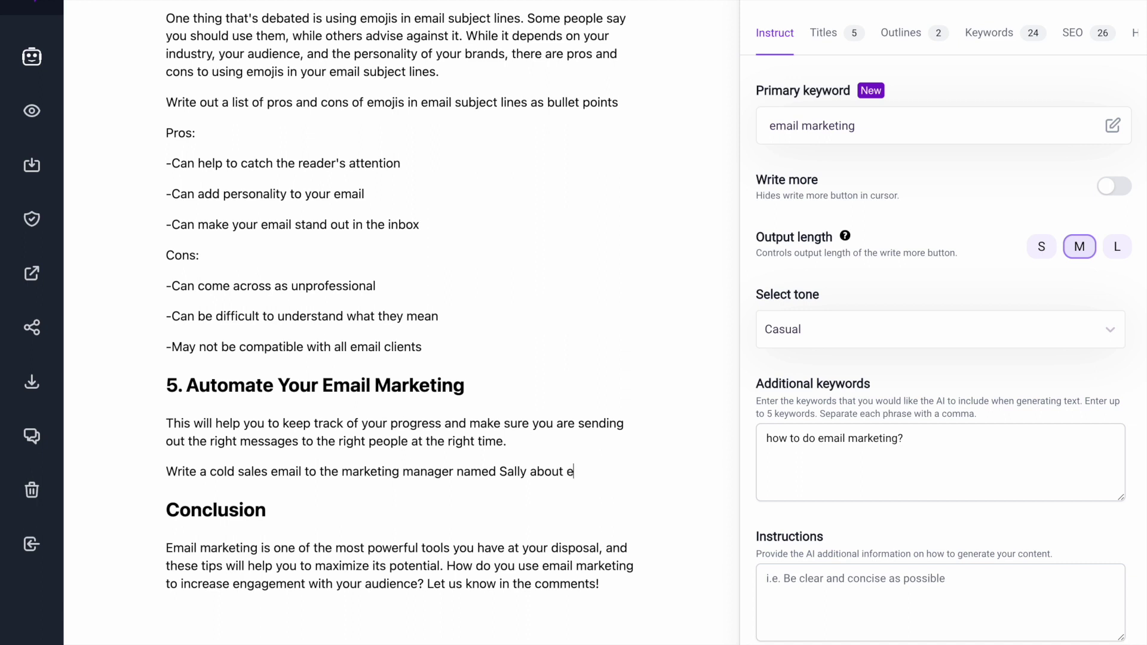
text(mail marketing software)
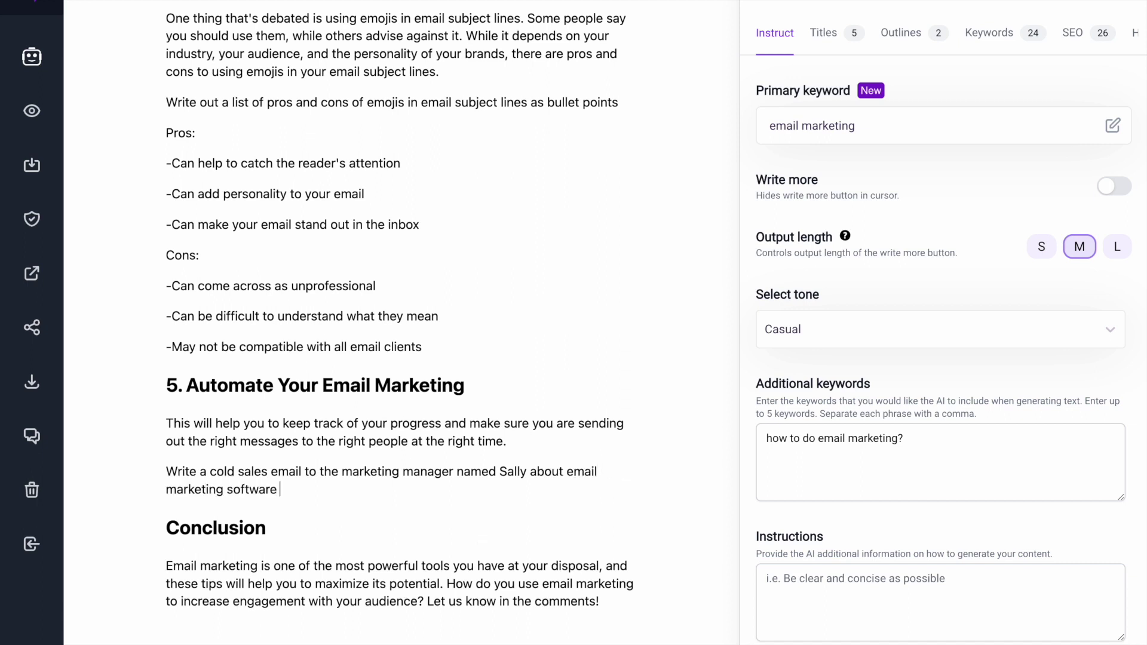
text( Mailchimp)
Insert a +++ separator line above the cold sales email prompt
click(167, 471)
key(Return)
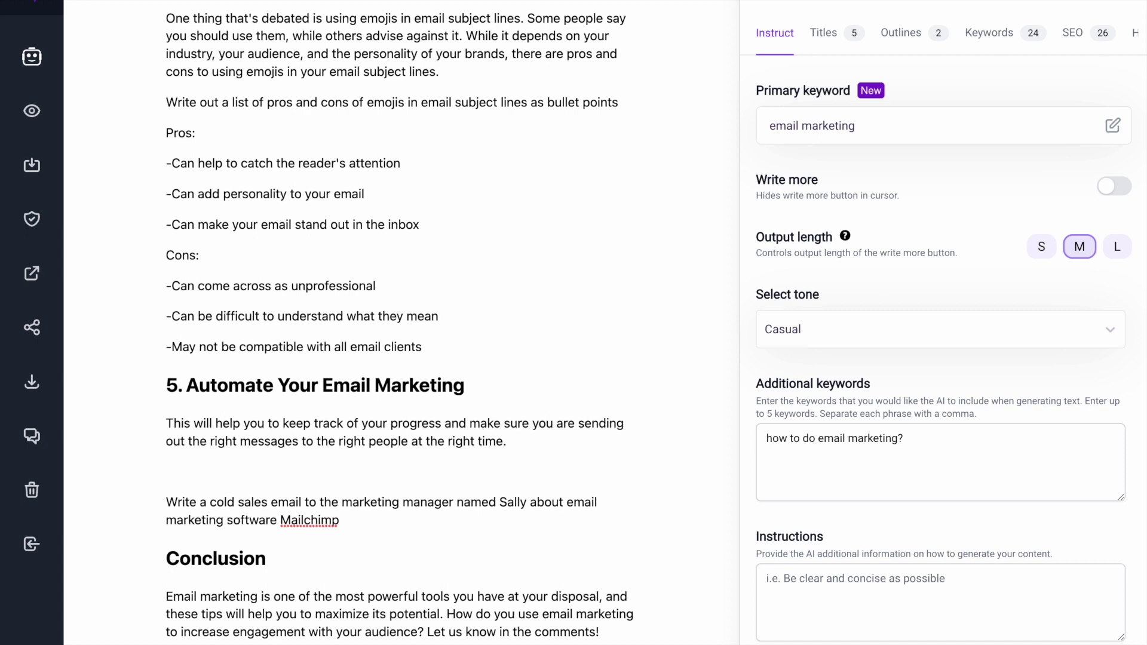
text(+++)
scroll(263, 418, down, 1)
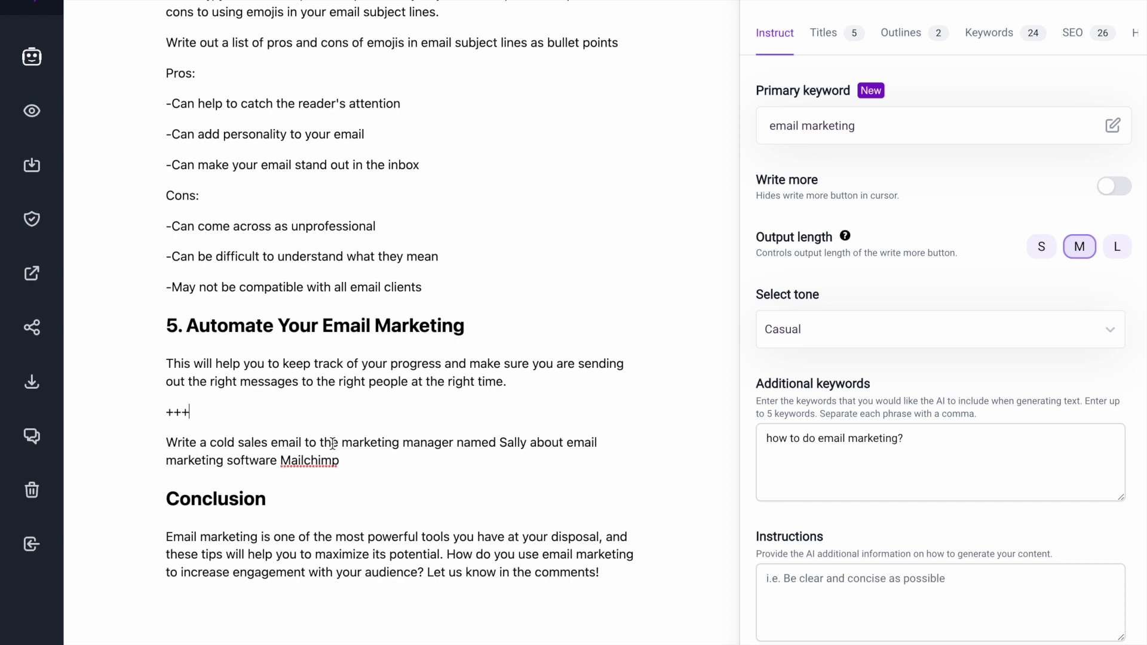
Run the cold sales email prompt as an AI command to generate the Mailchimp pitch
drag(340, 462, 159, 448)
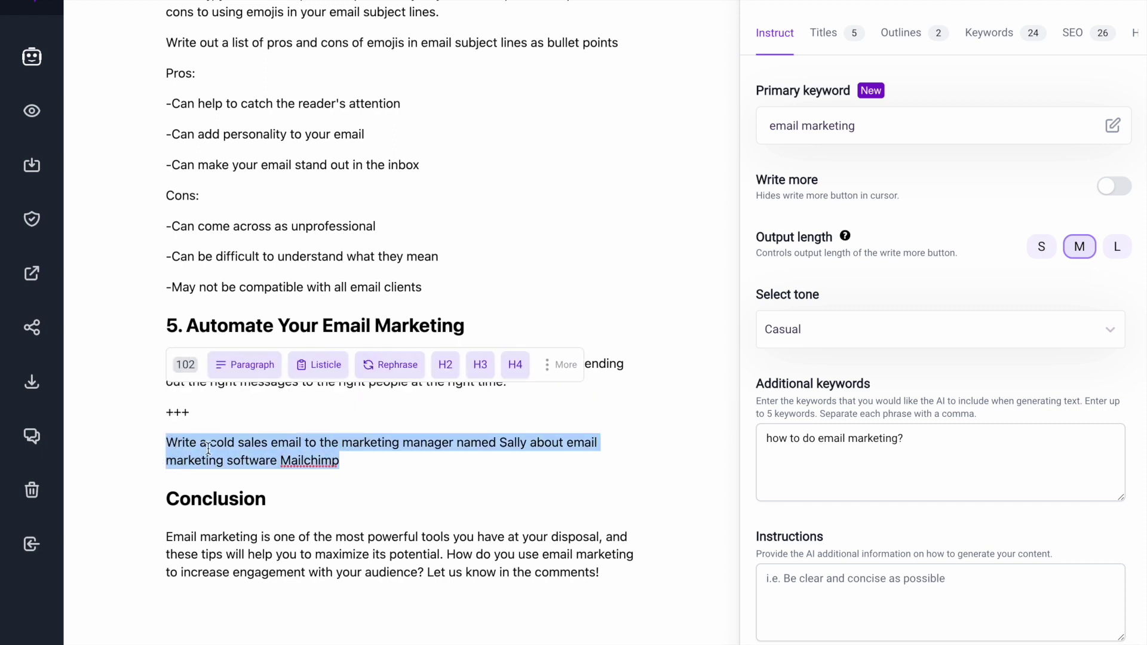
drag(197, 413, 159, 417)
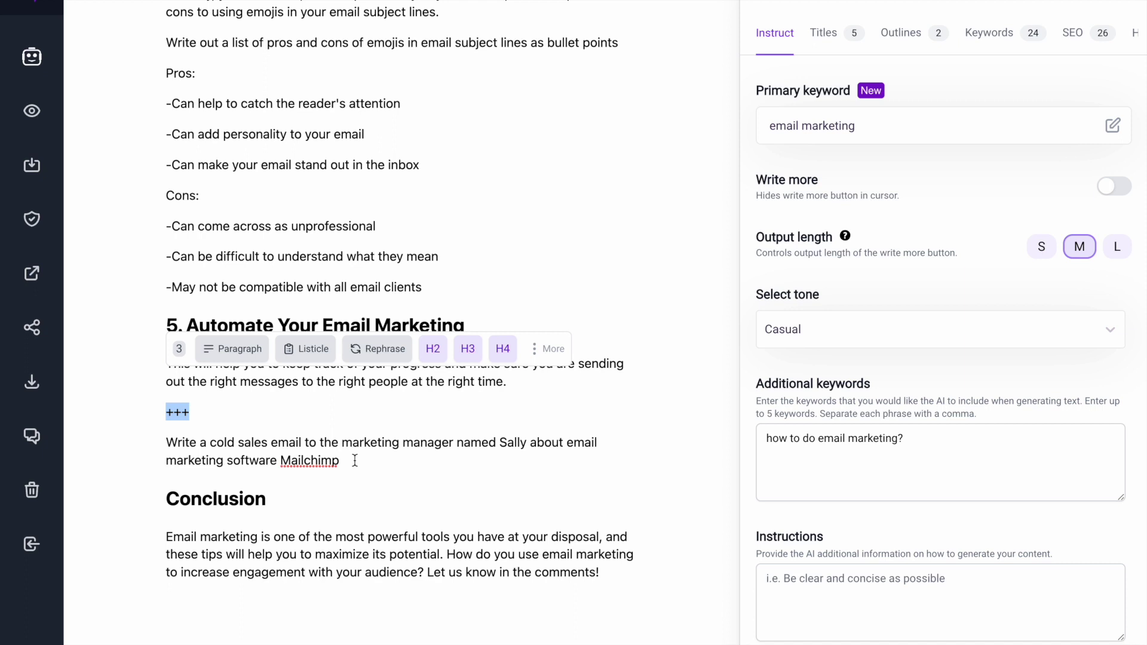
drag(355, 460, 165, 447)
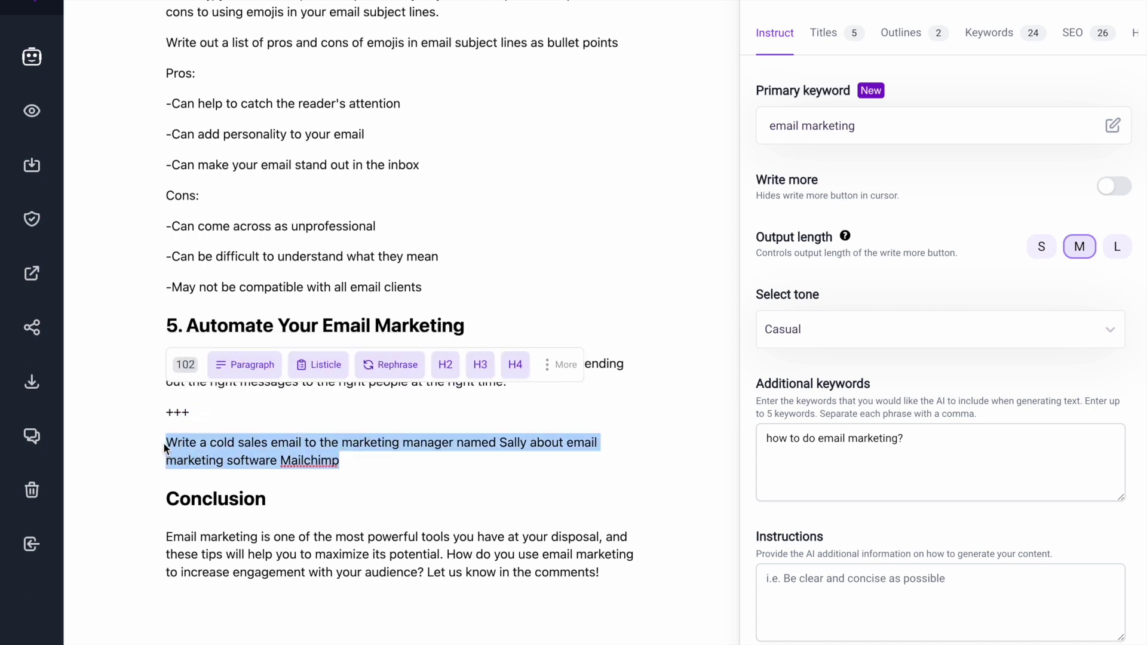
click(568, 368)
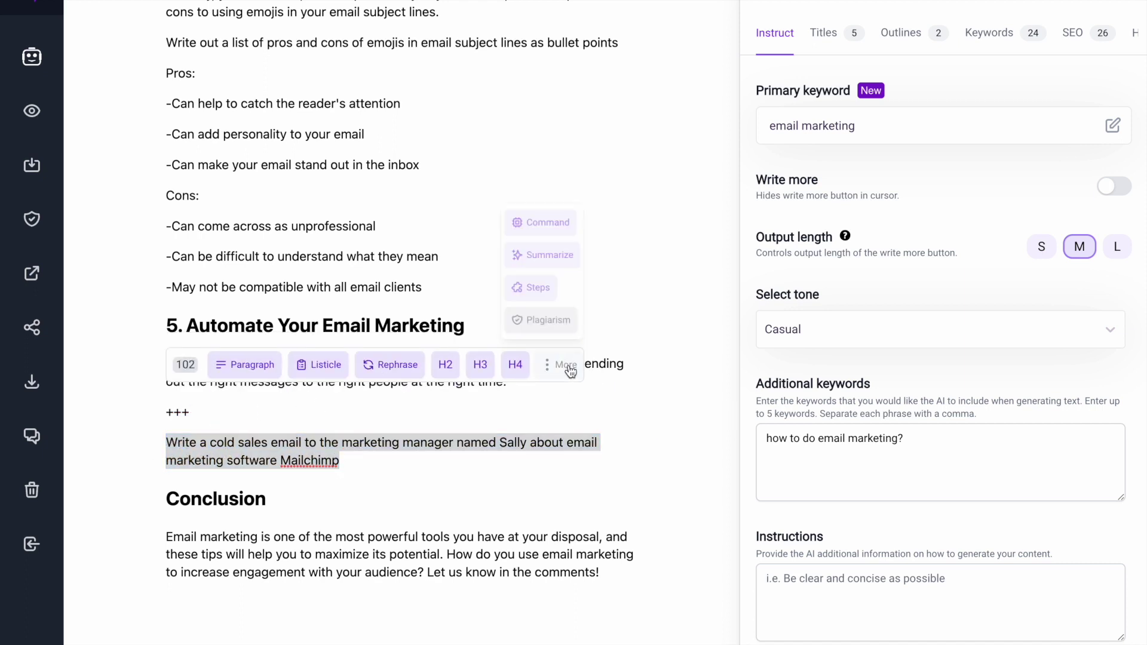
click(541, 224)
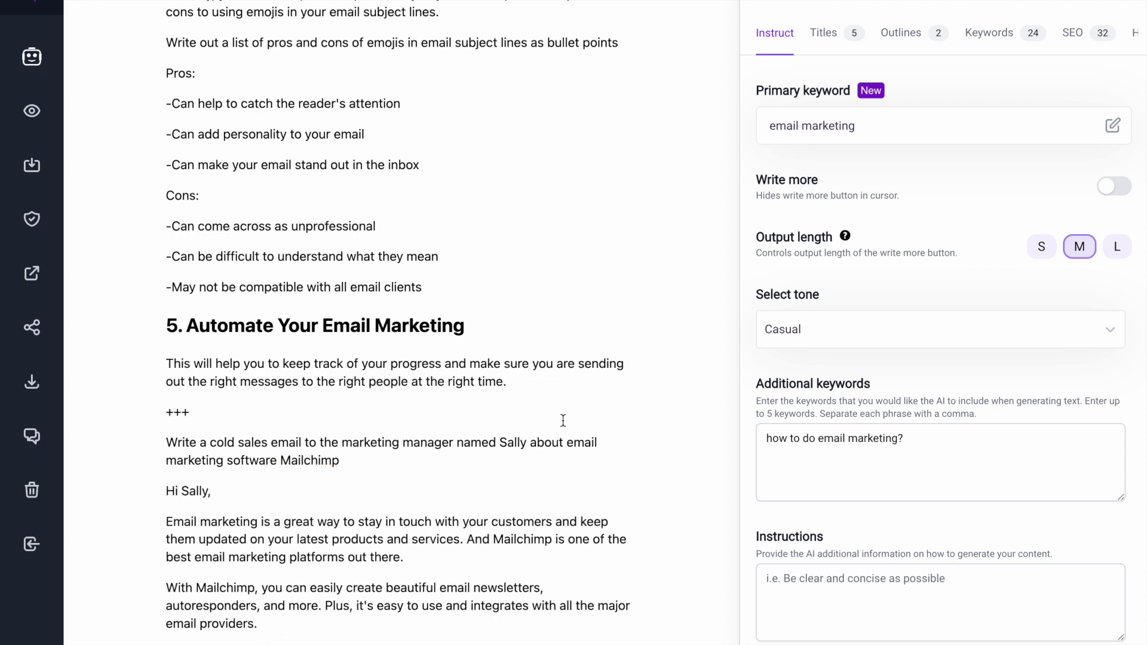
scroll(565, 522, down, 2)
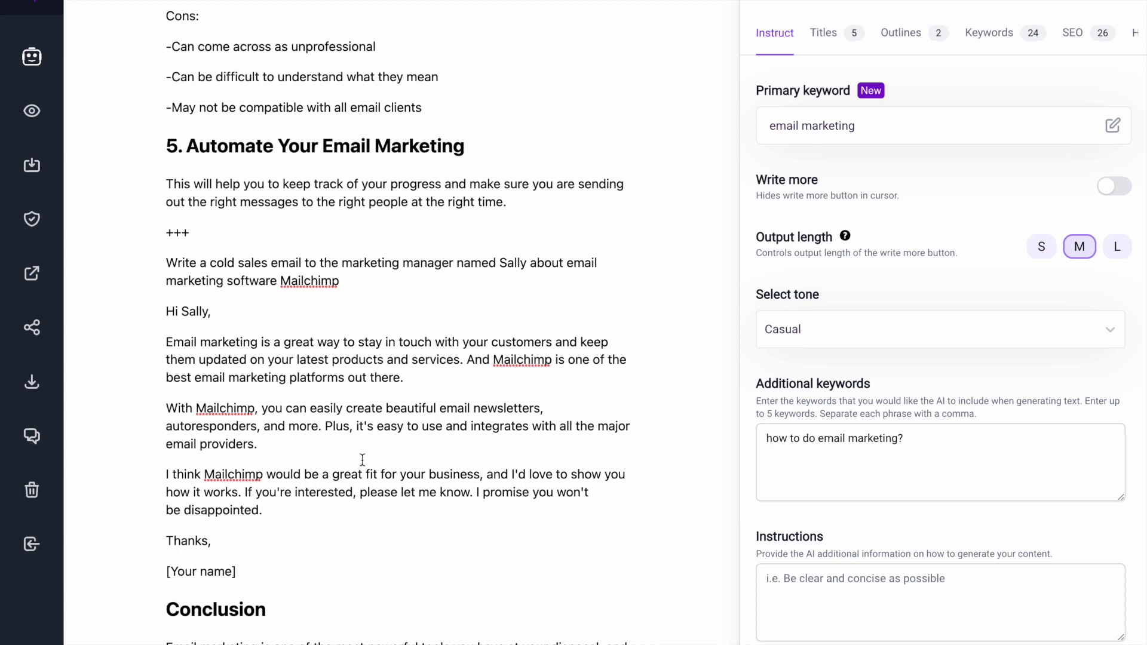
scroll(362, 539, up, 1)
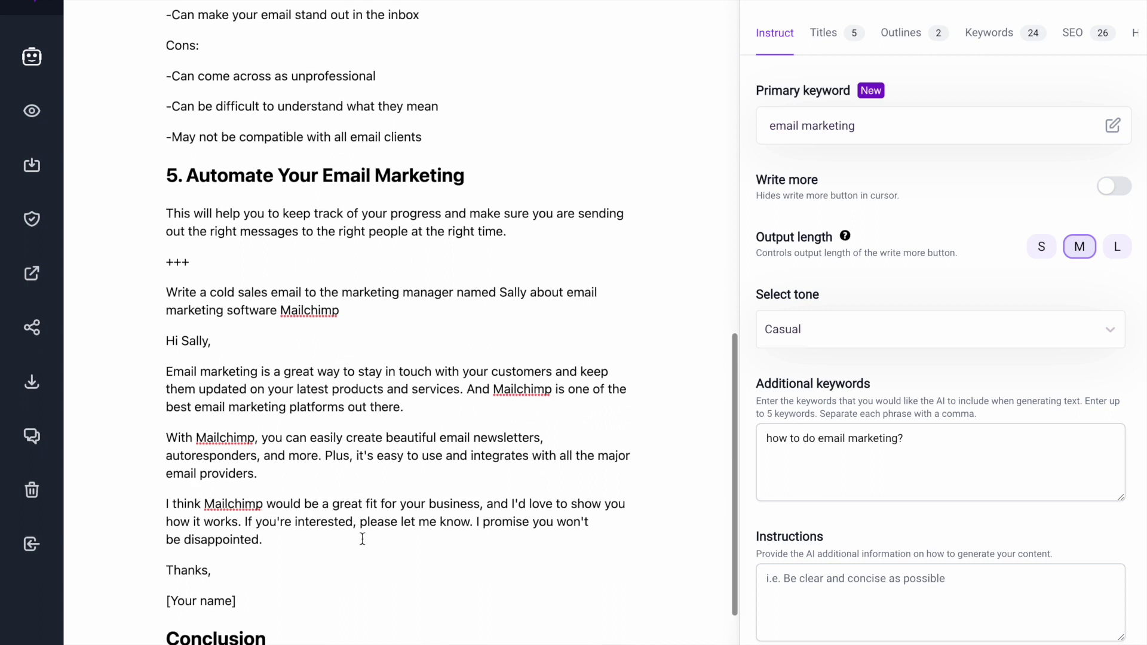
Revise the prompt to ask for a short email that starts with a question
drag(340, 310, 209, 290)
click(211, 291)
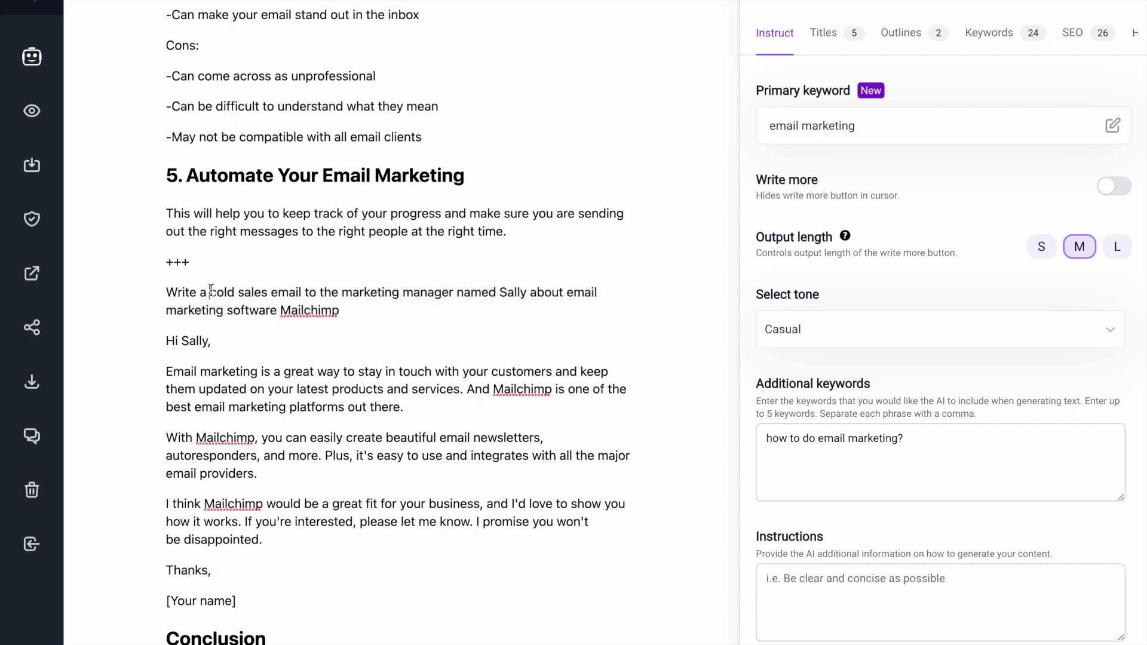
text(short )
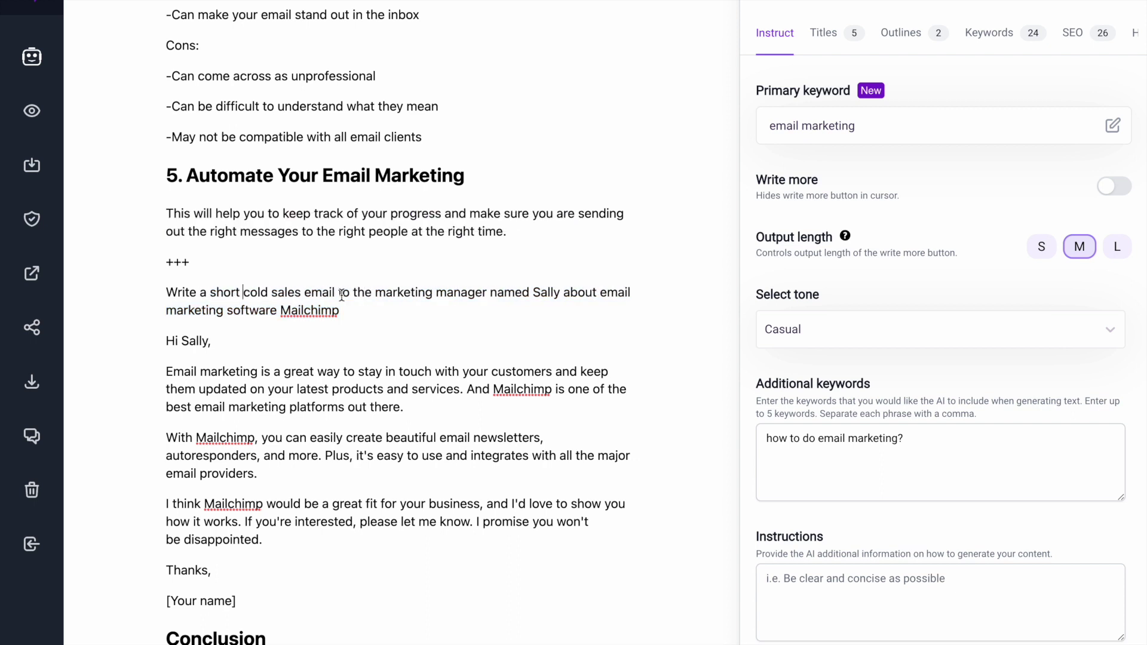
text(. Start the email with a question)
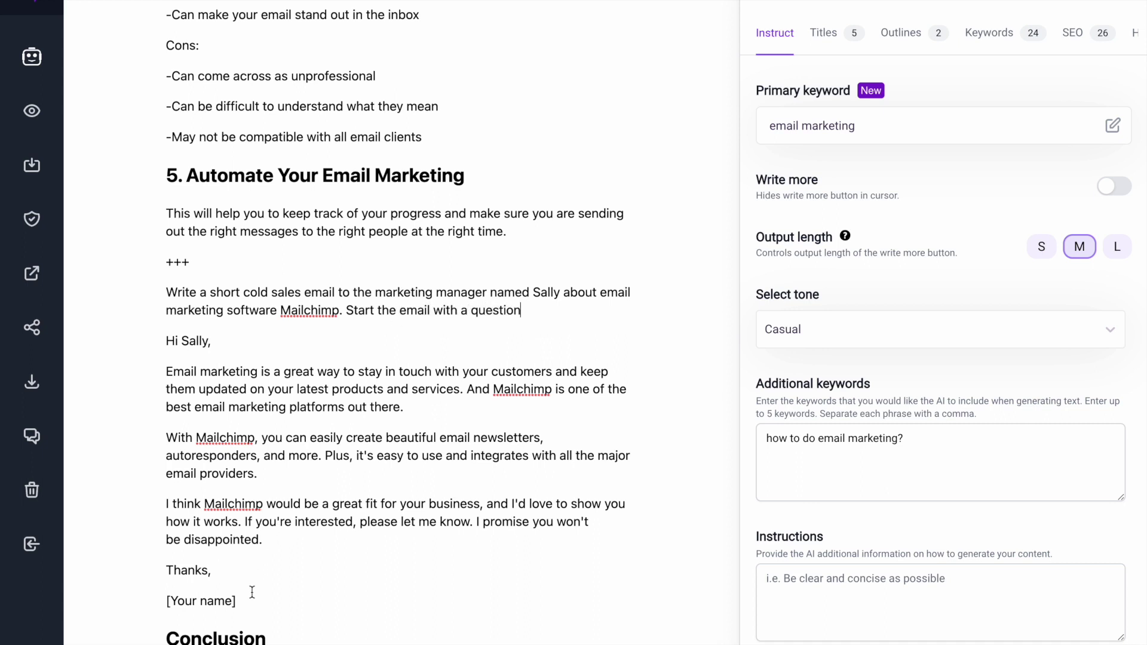
Delete the old generated email and rerun the revised prompt as an AI command
drag(252, 591, 167, 324)
key(BackSpace)
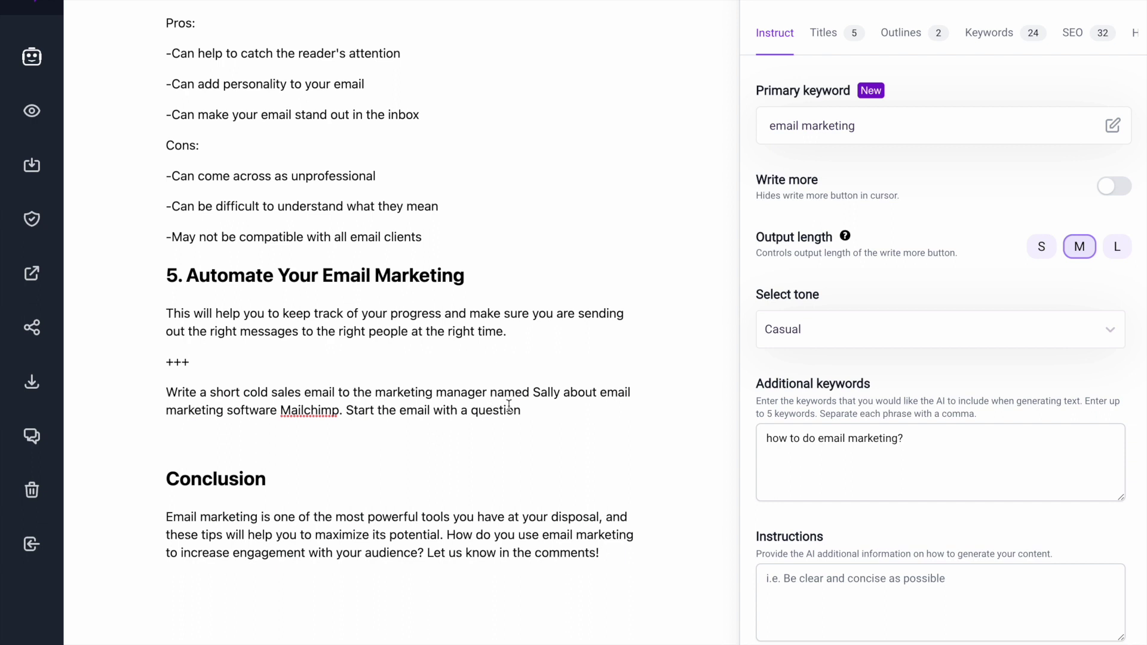
drag(521, 410, 164, 392)
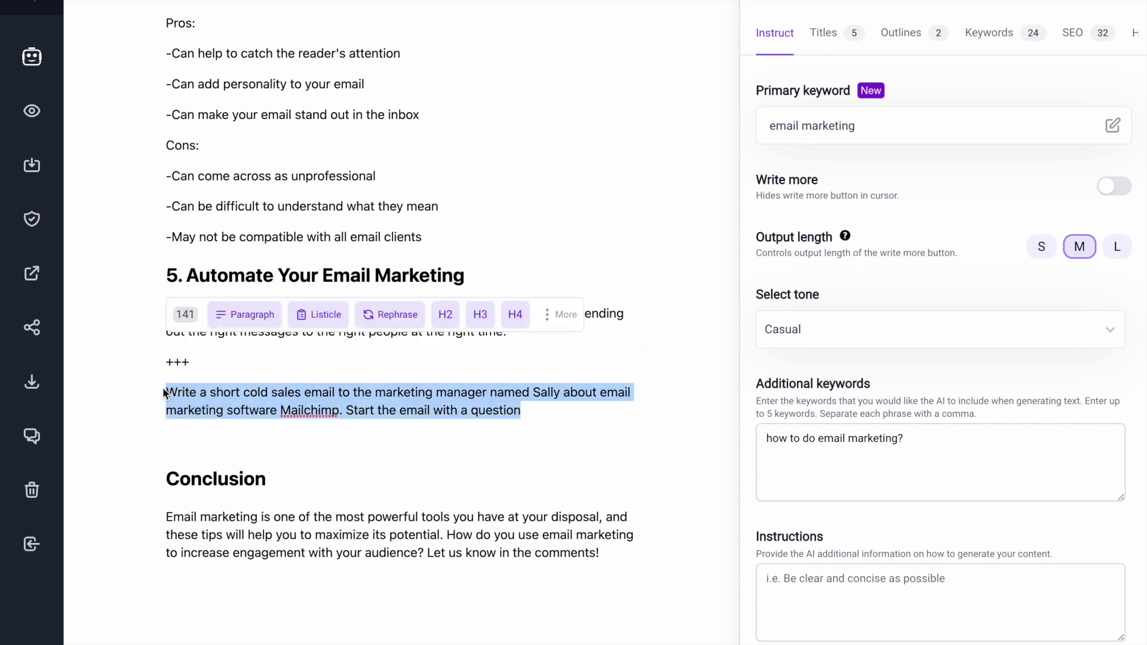
click(562, 317)
click(546, 174)
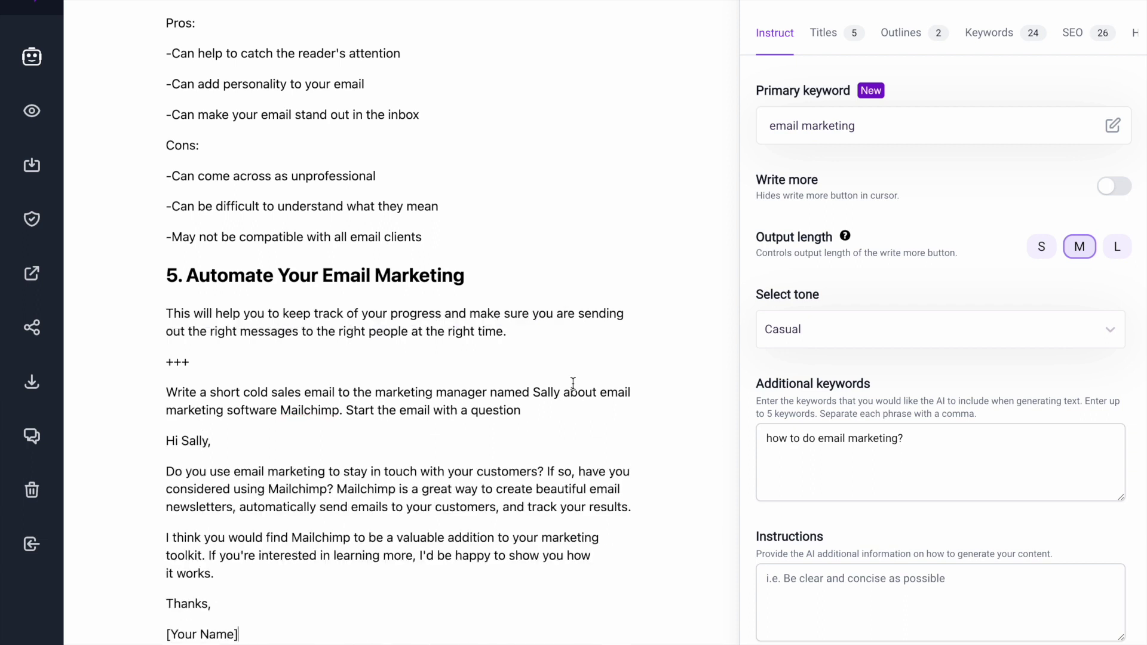
scroll(544, 502, down, 1)
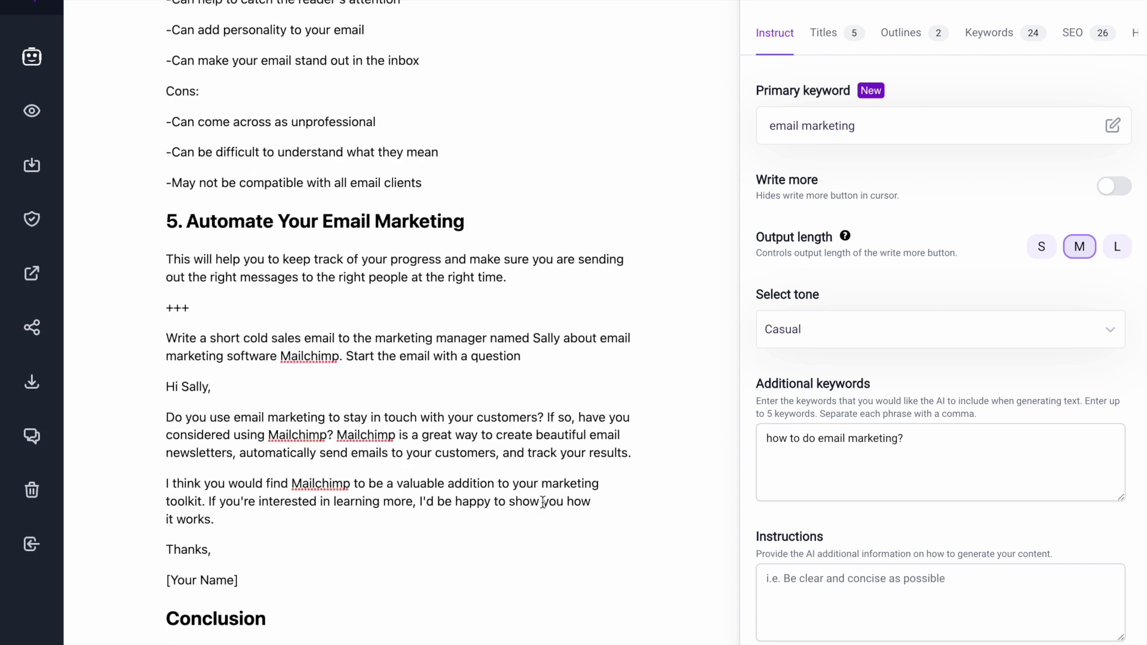